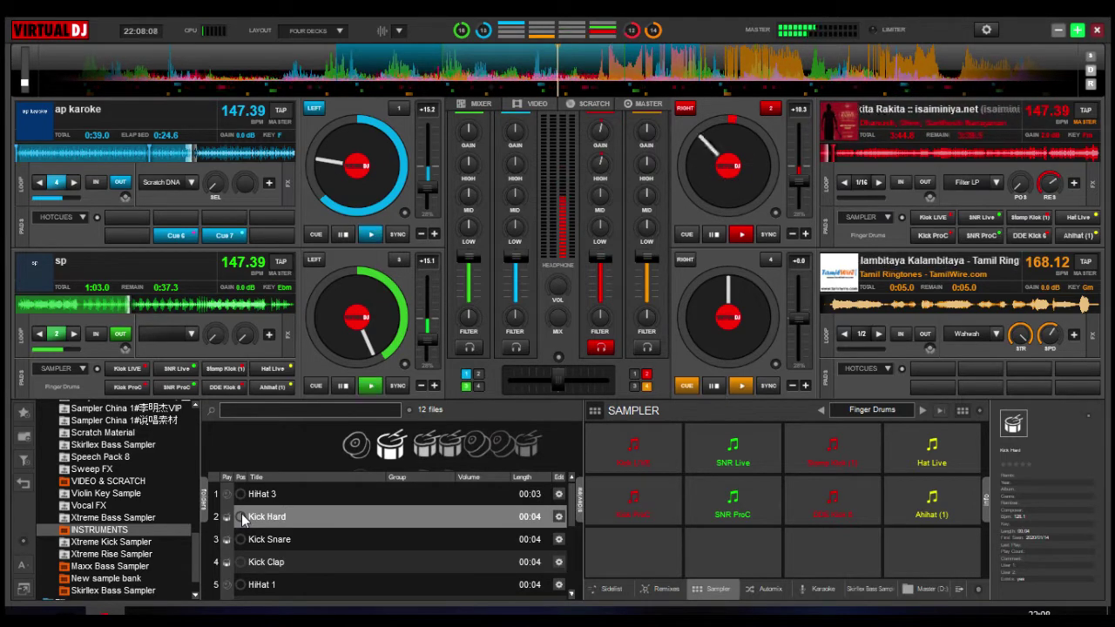
Start the Kick Hard sample and play the ap karoke track on deck 1, synced to the running mix
click(241, 516)
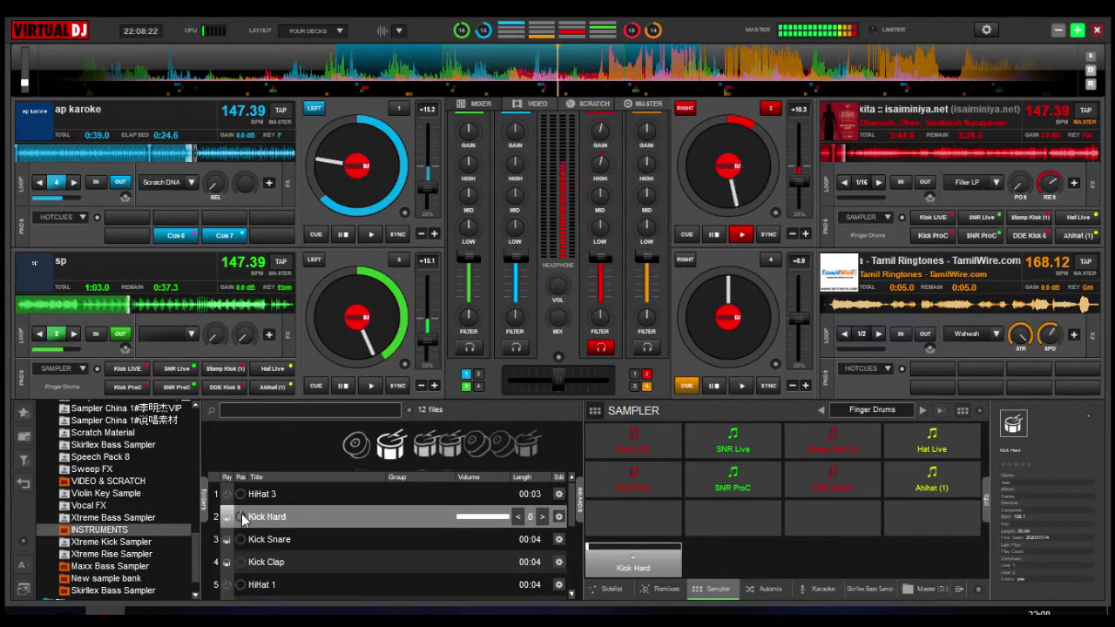
click(403, 236)
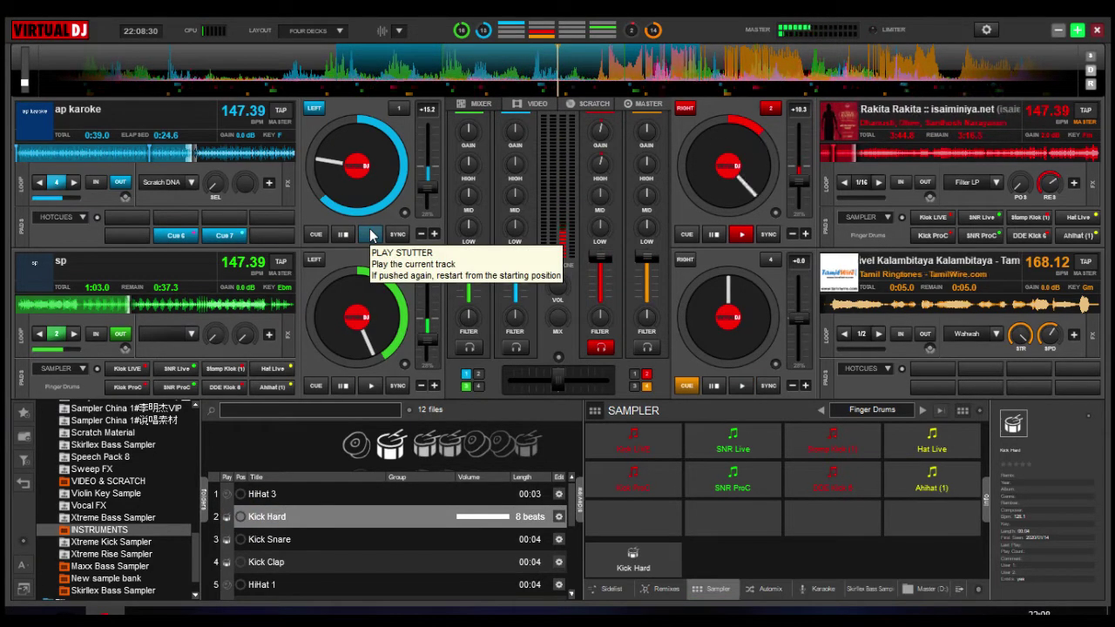
click(371, 234)
click(395, 235)
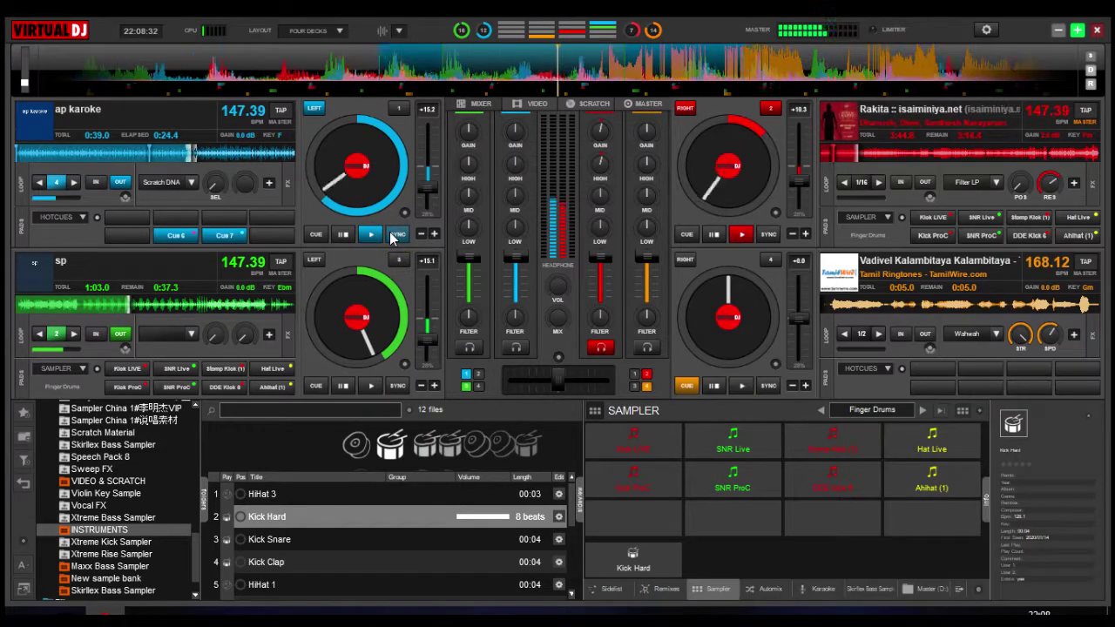
Start the Kick Hard sample loop and trigger the SNR ProC sample repeatedly over it
click(240, 516)
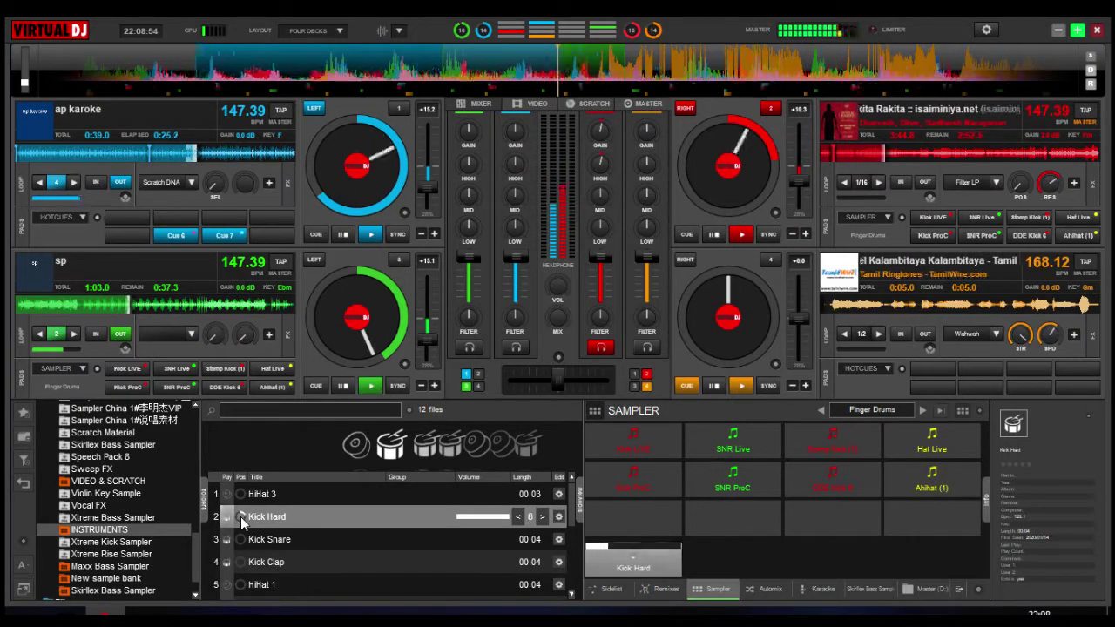
click(699, 477)
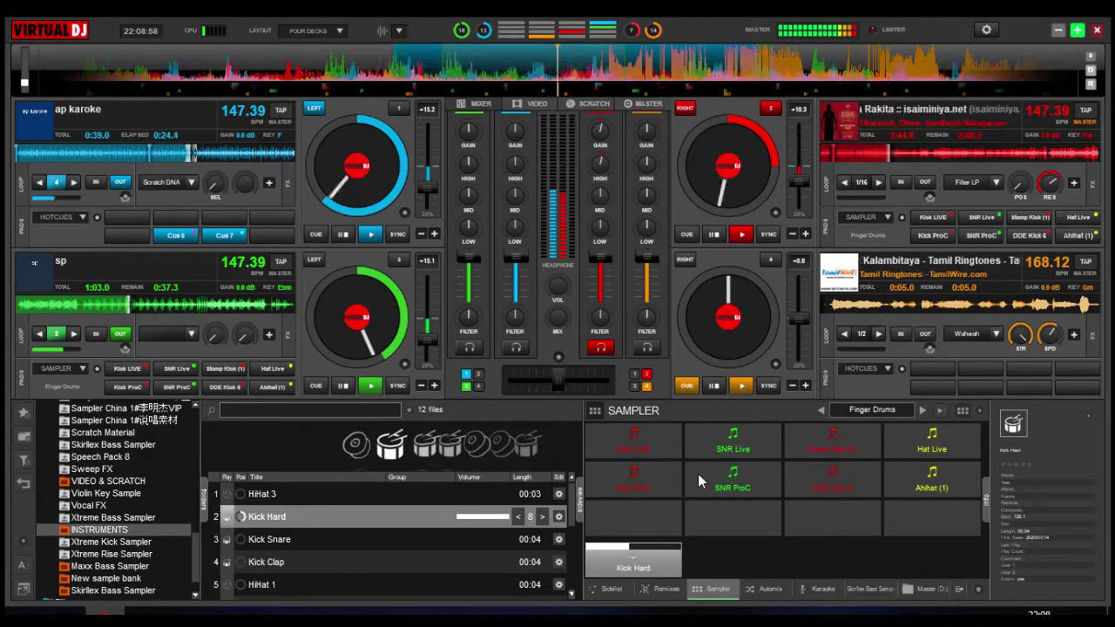
click(699, 476)
click(698, 476)
click(698, 475)
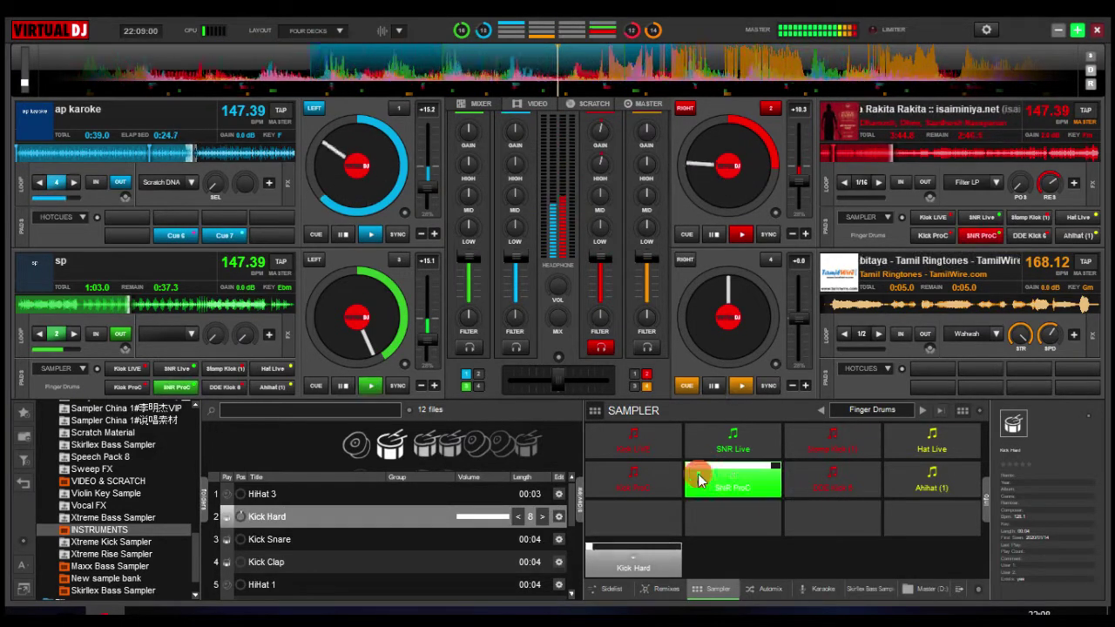
click(697, 476)
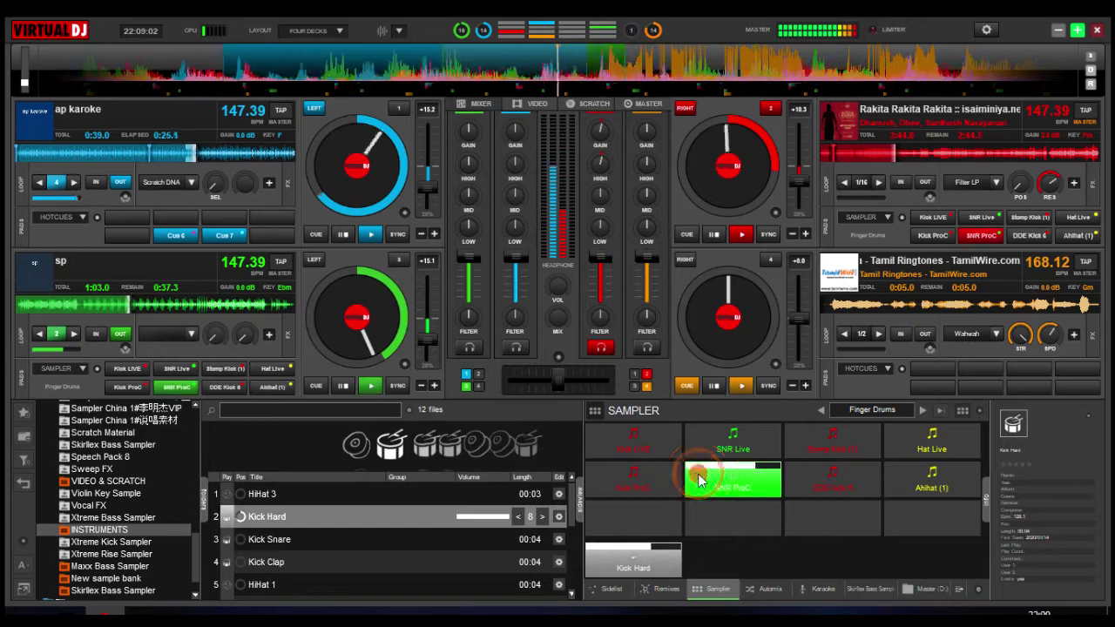
click(698, 475)
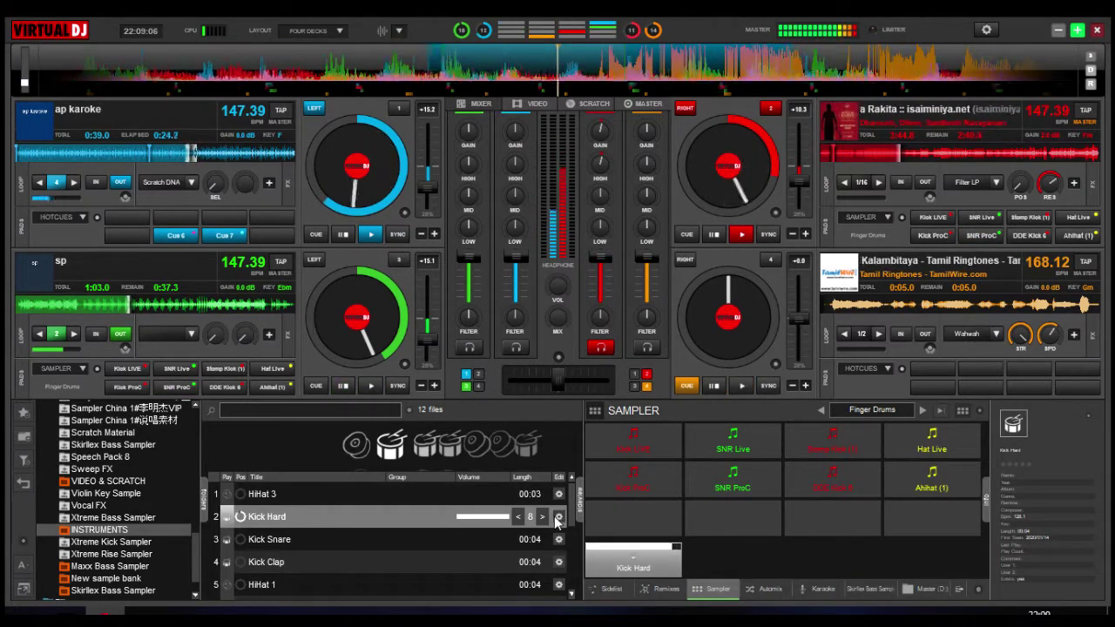
click(241, 516)
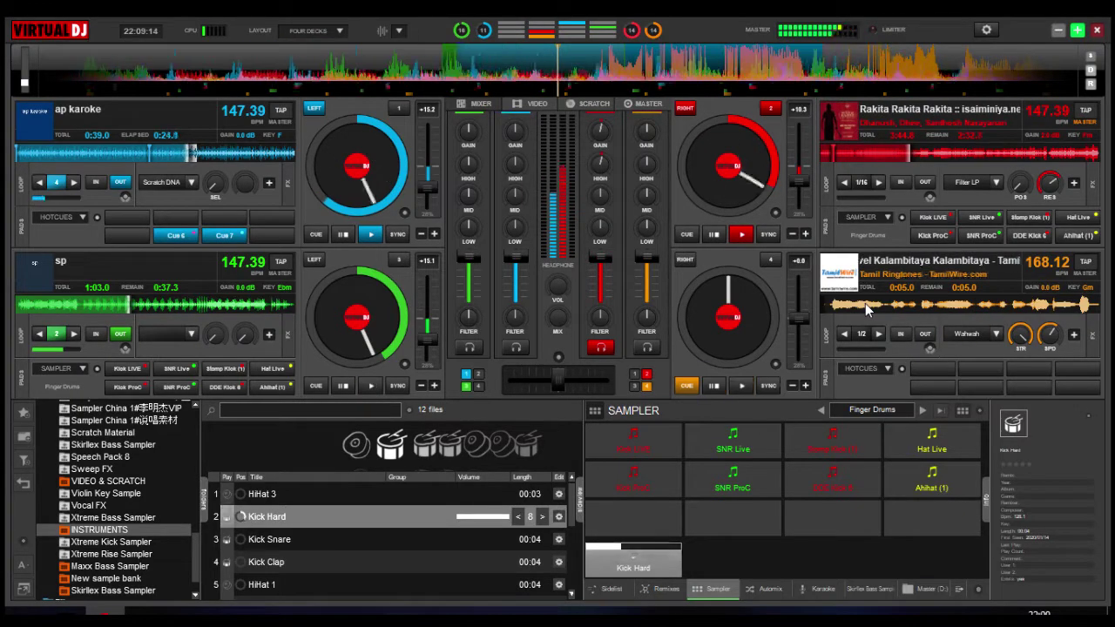
Set loop in and out points around a short passage midway through the deck 4 ringtone and pause that deck
click(934, 301)
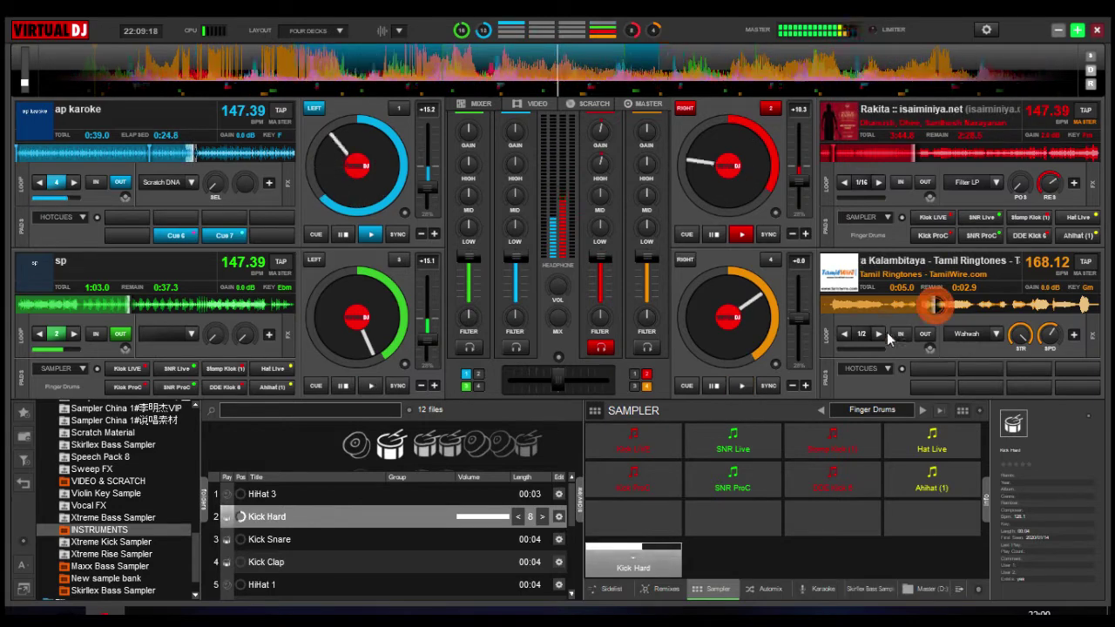
click(903, 334)
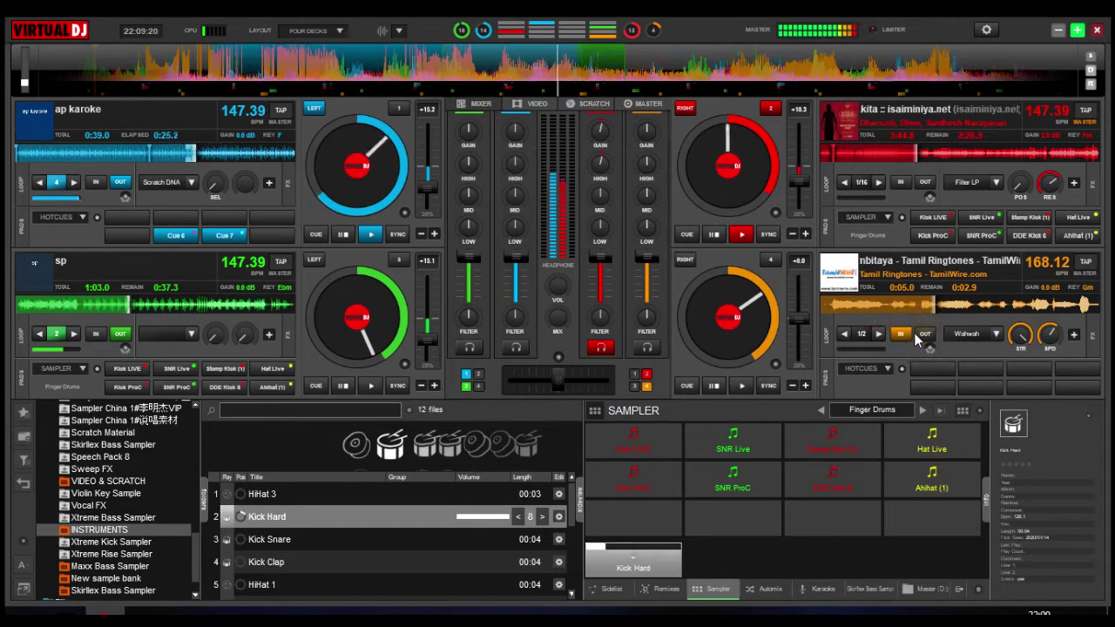
click(949, 306)
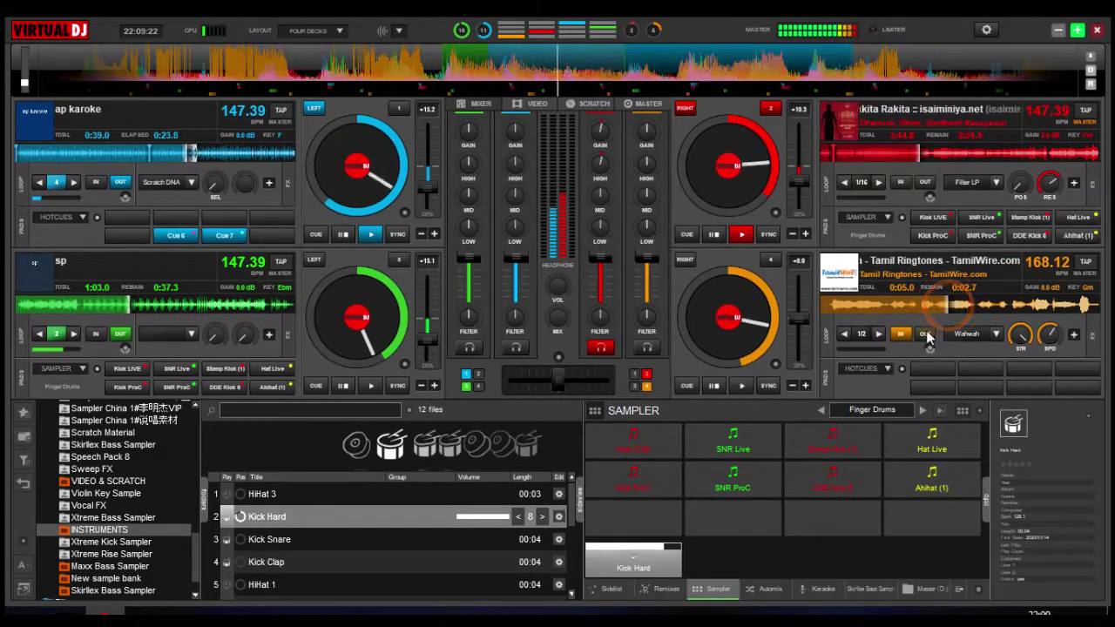
click(925, 332)
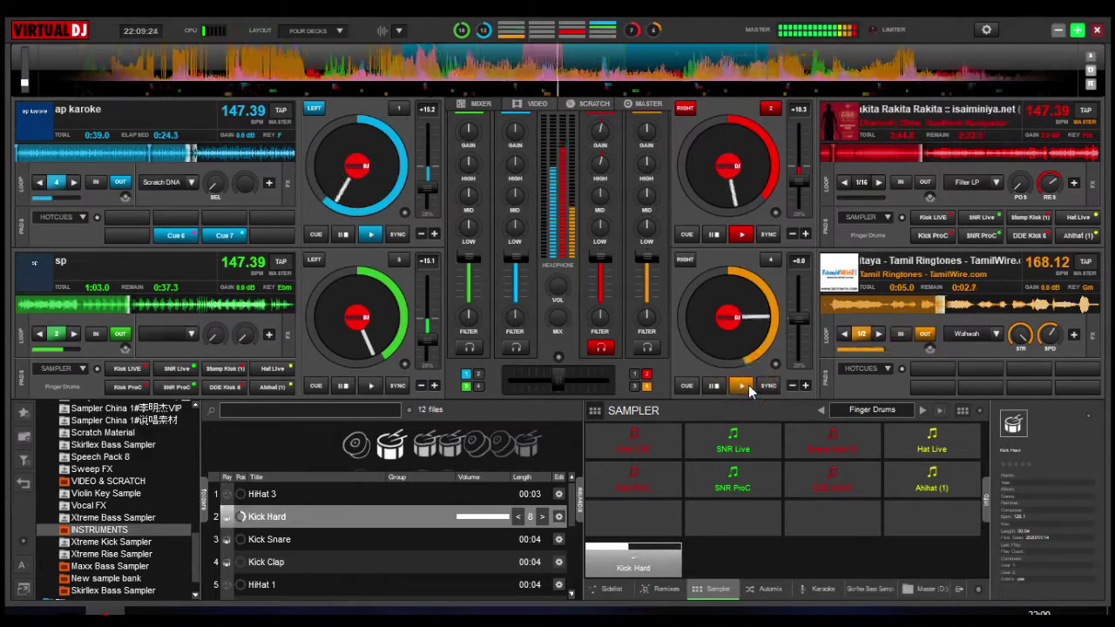
click(720, 384)
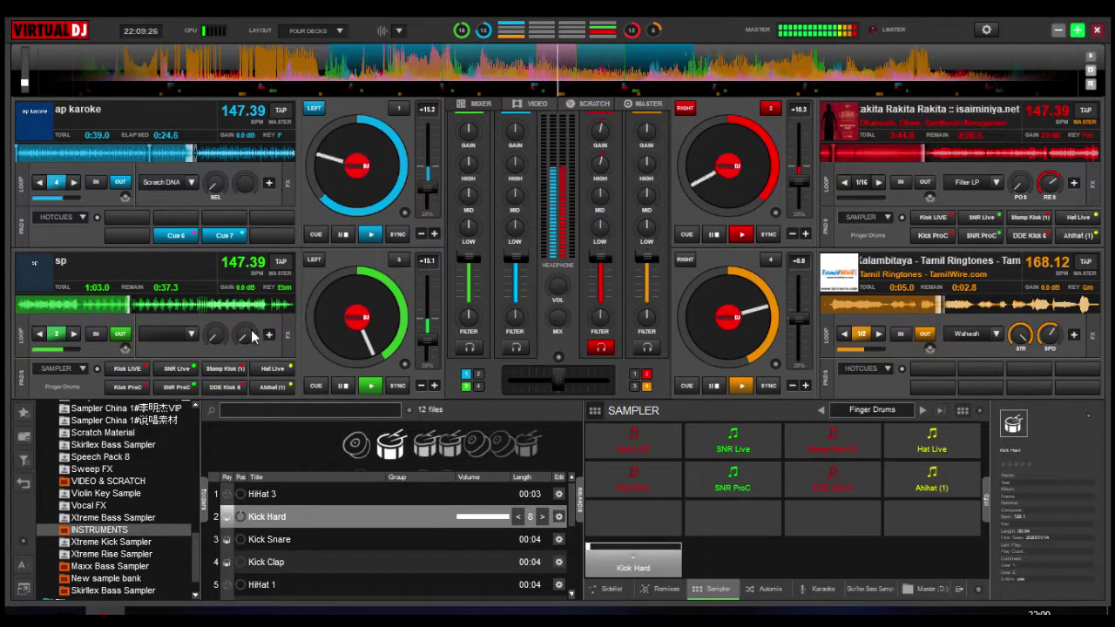
Stop the Kick Hard sample and restart the ap karoke track on deck 1
click(240, 513)
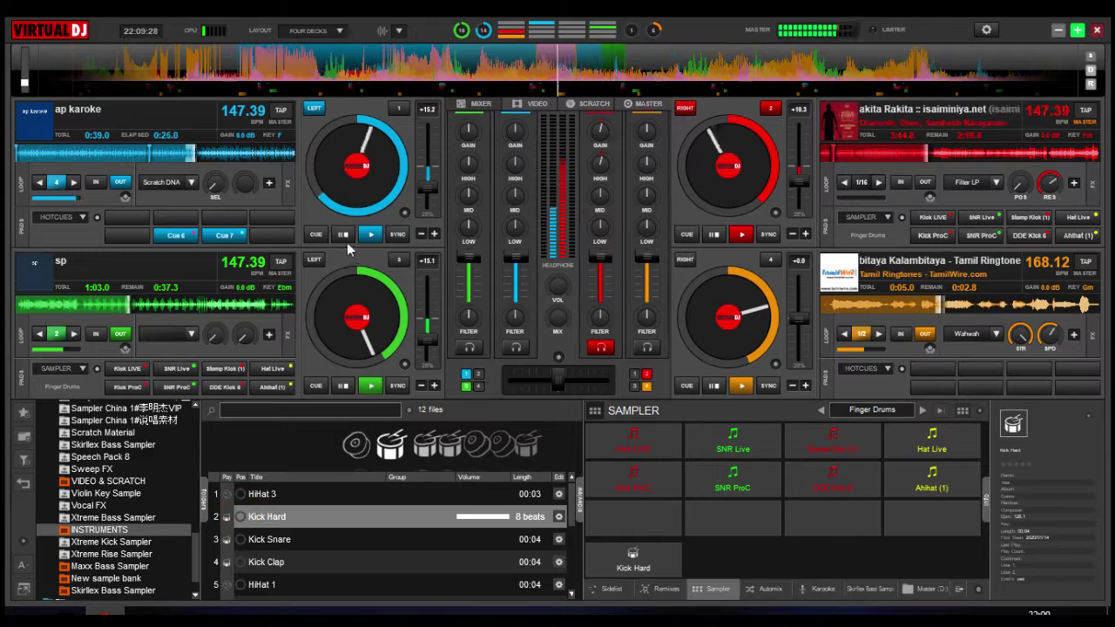
click(371, 235)
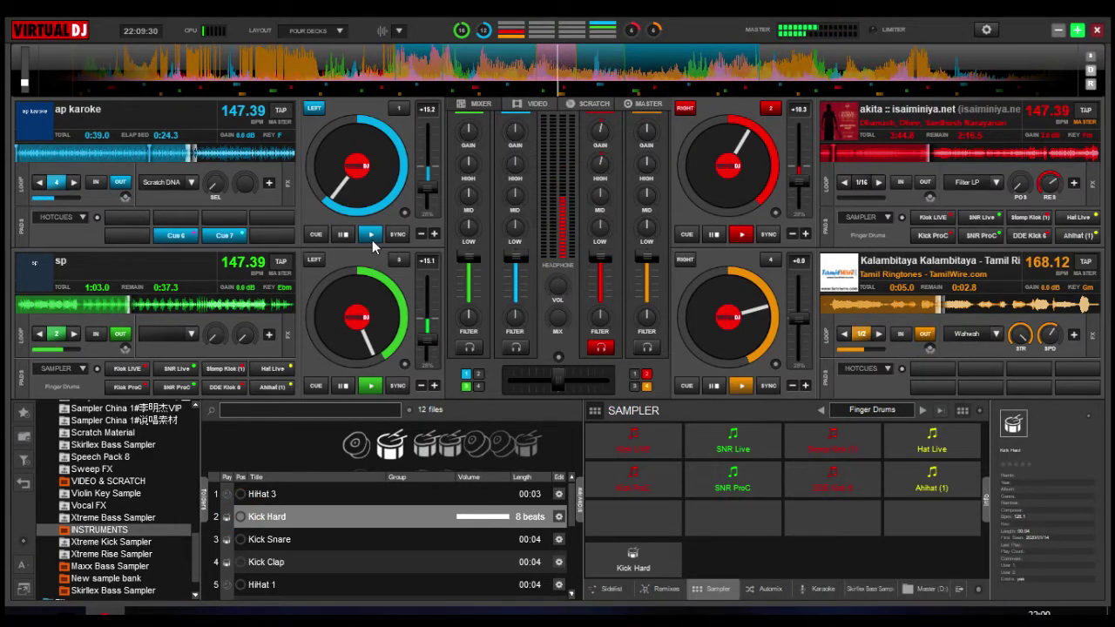
click(375, 235)
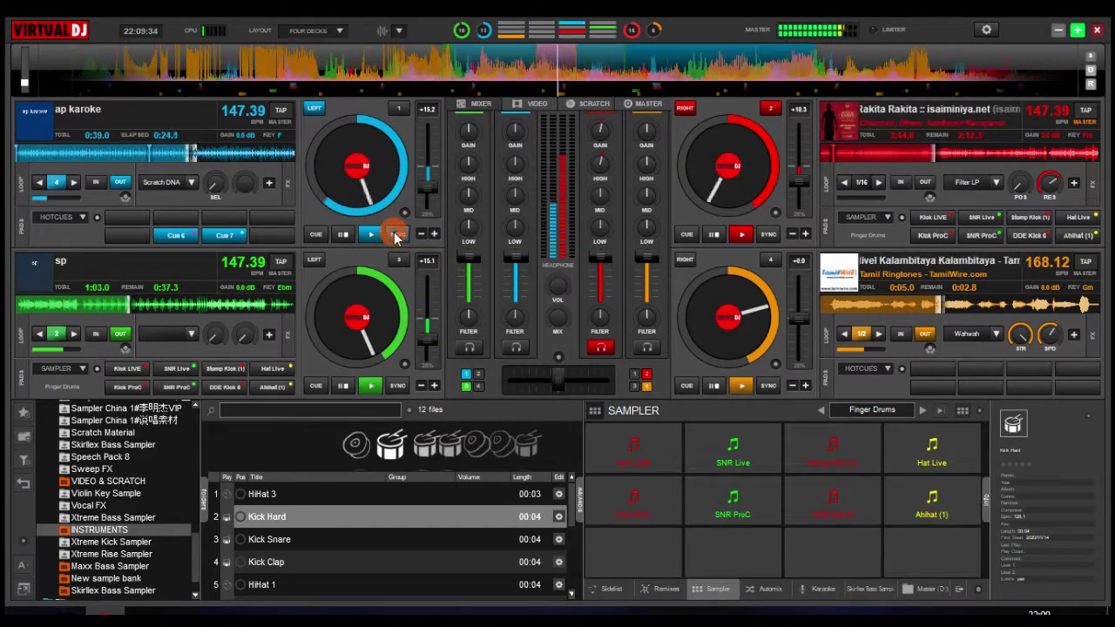
Play and pause the looped ringtone snippet on deck 4 in repeated short bursts, dismissing the Microsoft account notification
click(711, 386)
click(740, 385)
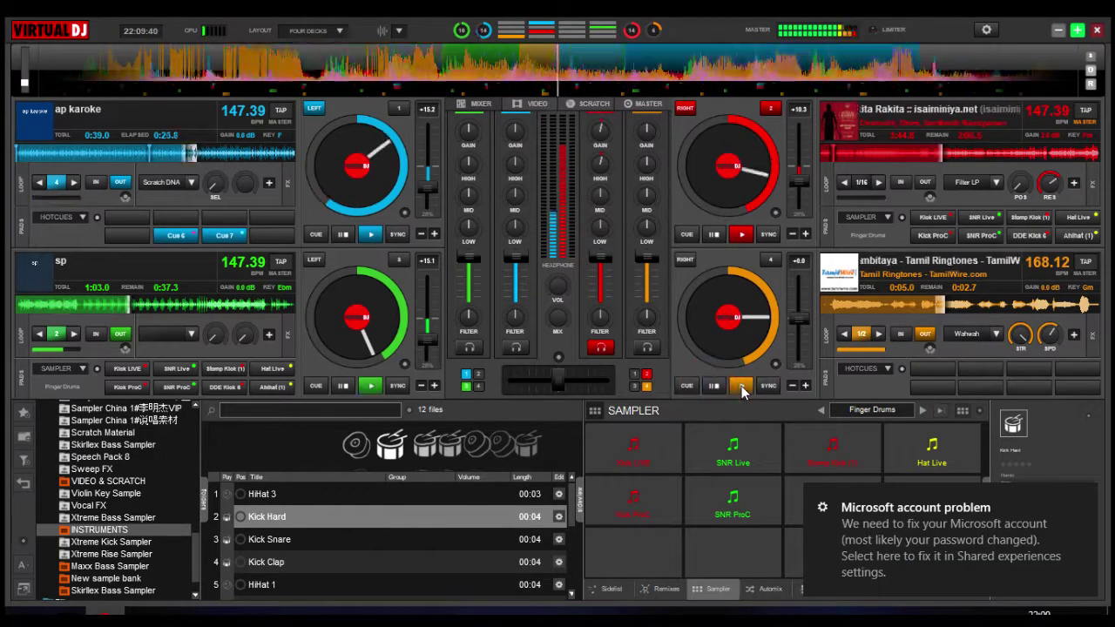
click(717, 388)
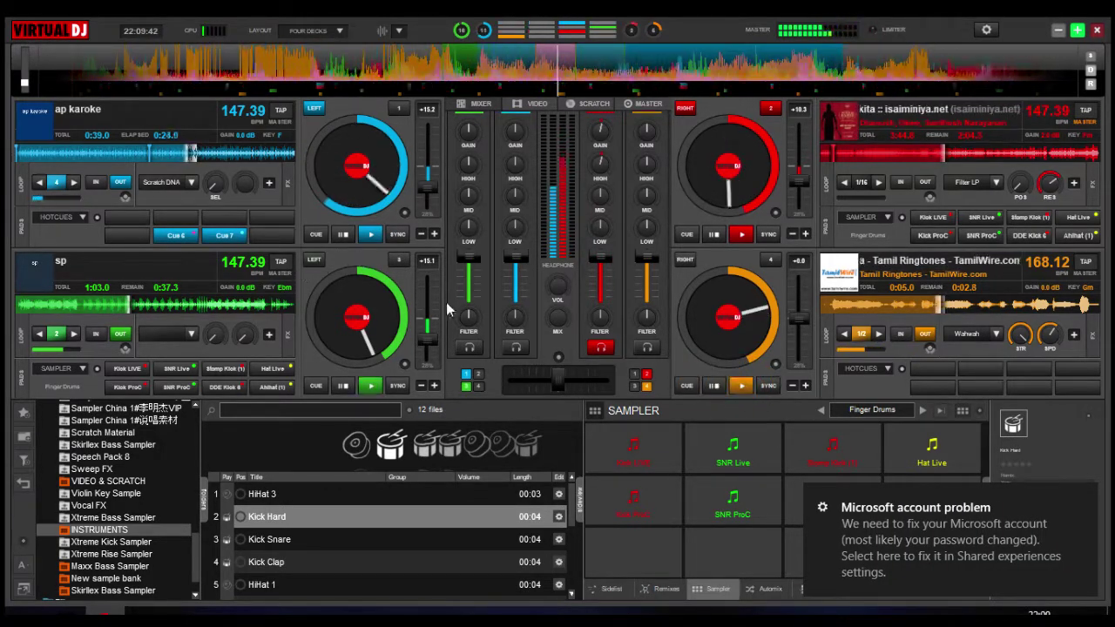
click(1083, 499)
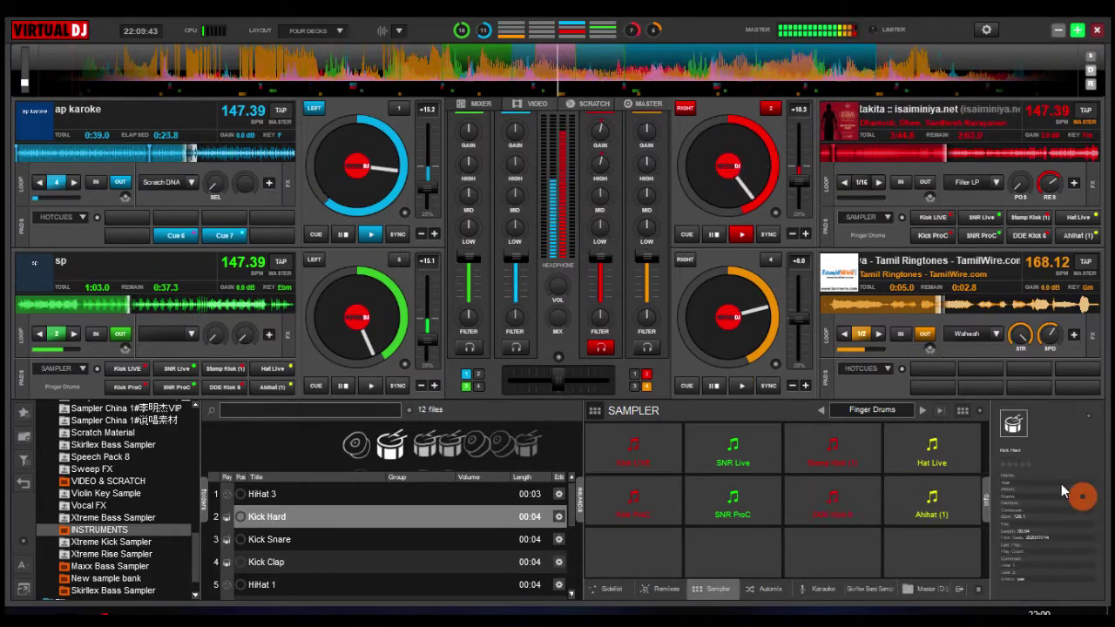
click(740, 387)
click(717, 388)
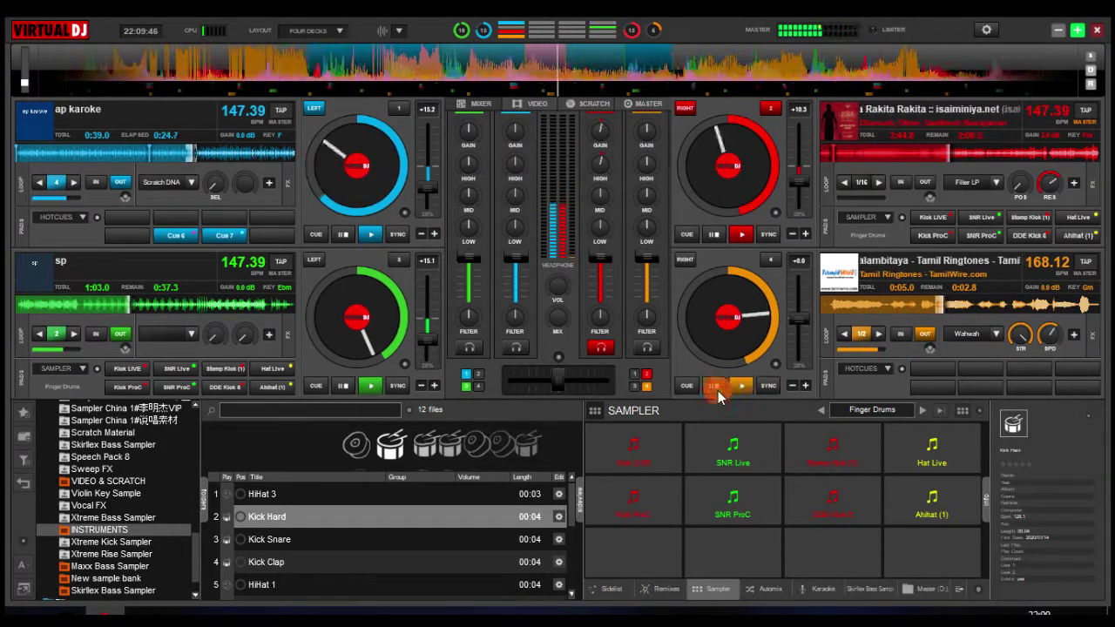
click(743, 387)
click(716, 385)
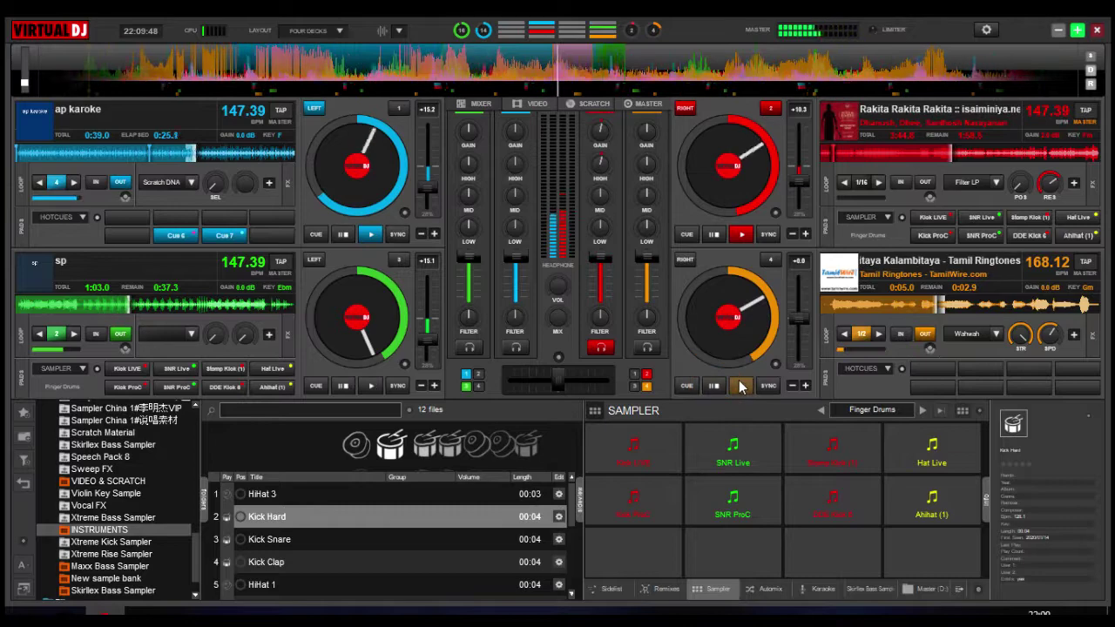
click(740, 386)
click(715, 386)
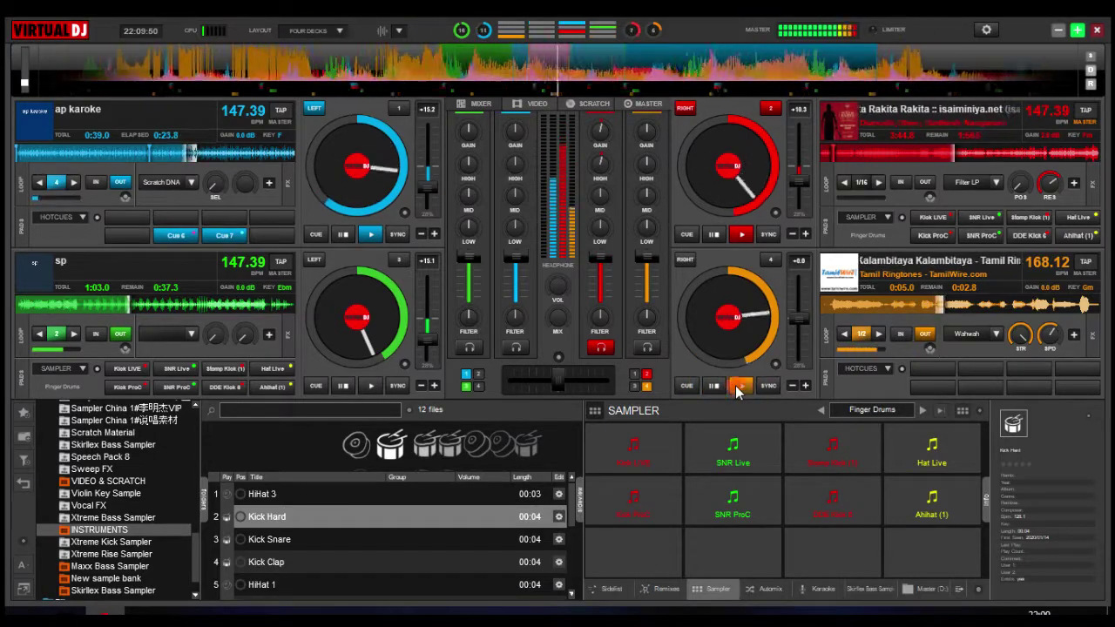
click(736, 386)
click(713, 385)
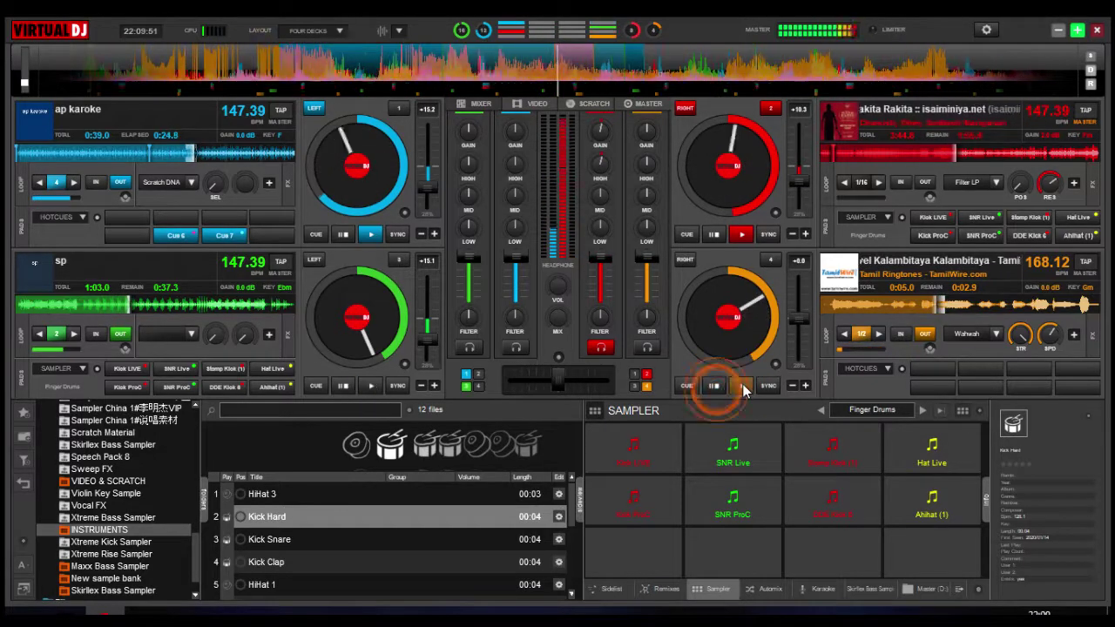
Pause the ap karoke track on deck 1 and trigger the Kick ProC sample several times in a row
click(344, 237)
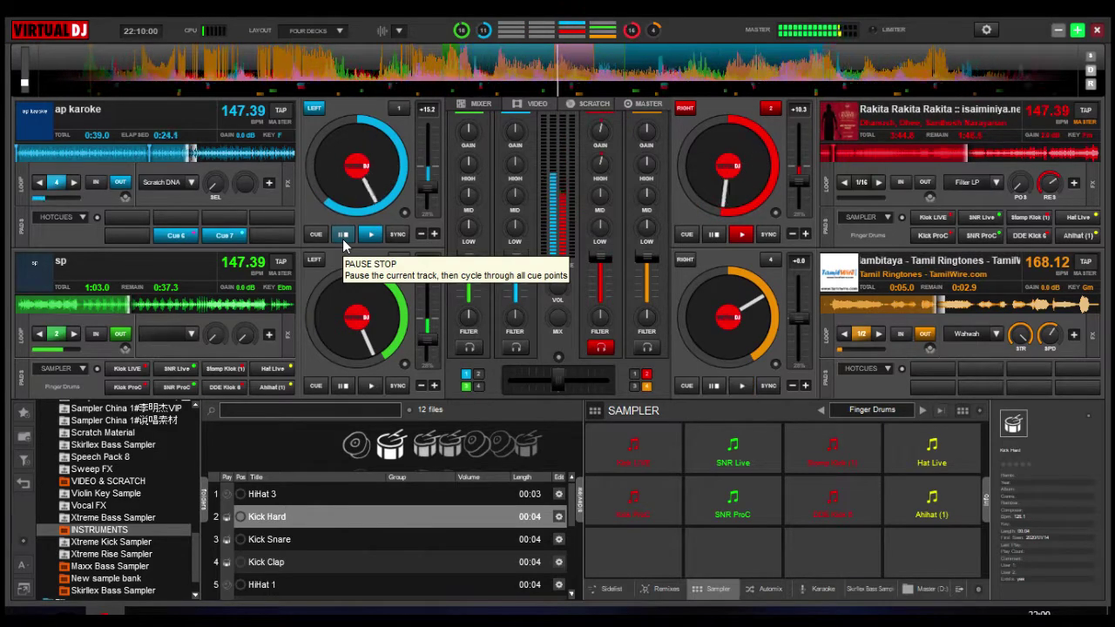
click(344, 237)
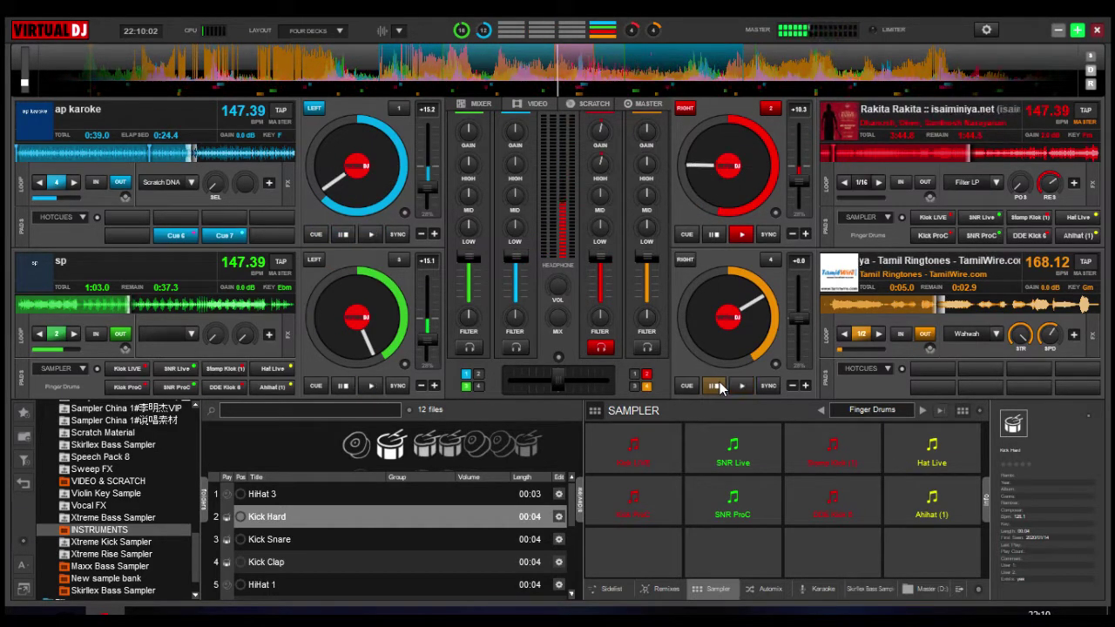
click(649, 505)
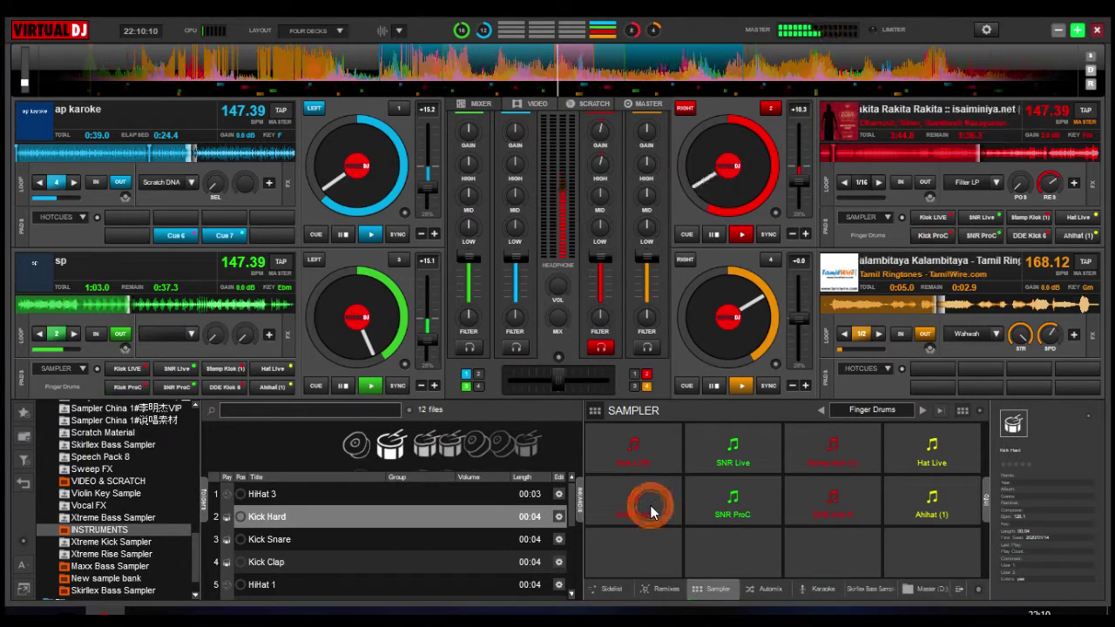
click(649, 505)
click(649, 505)
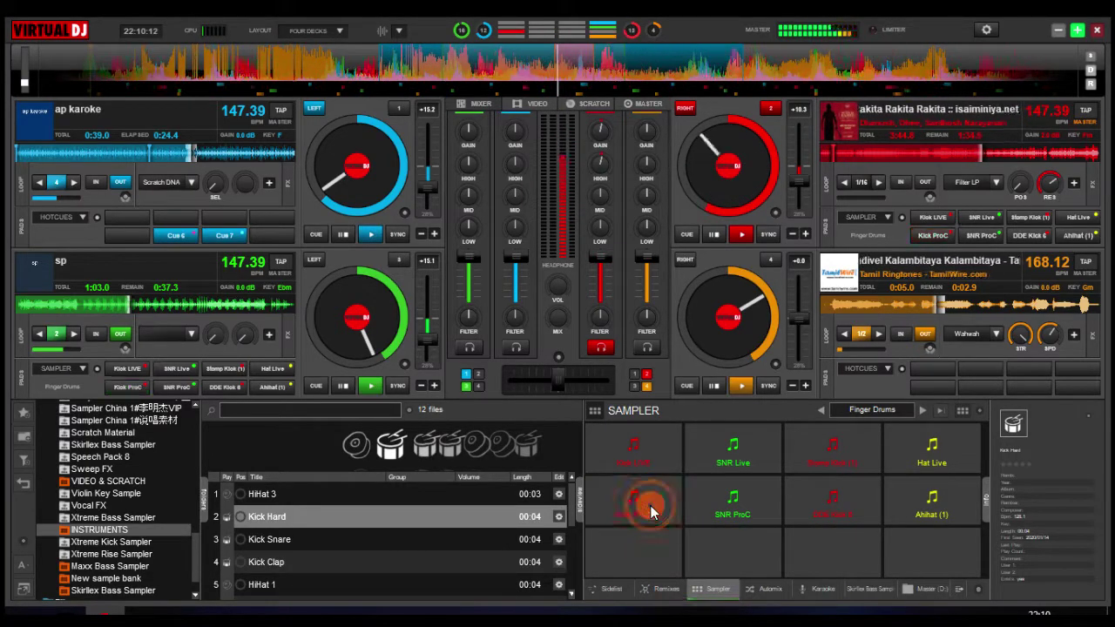
click(650, 505)
click(649, 506)
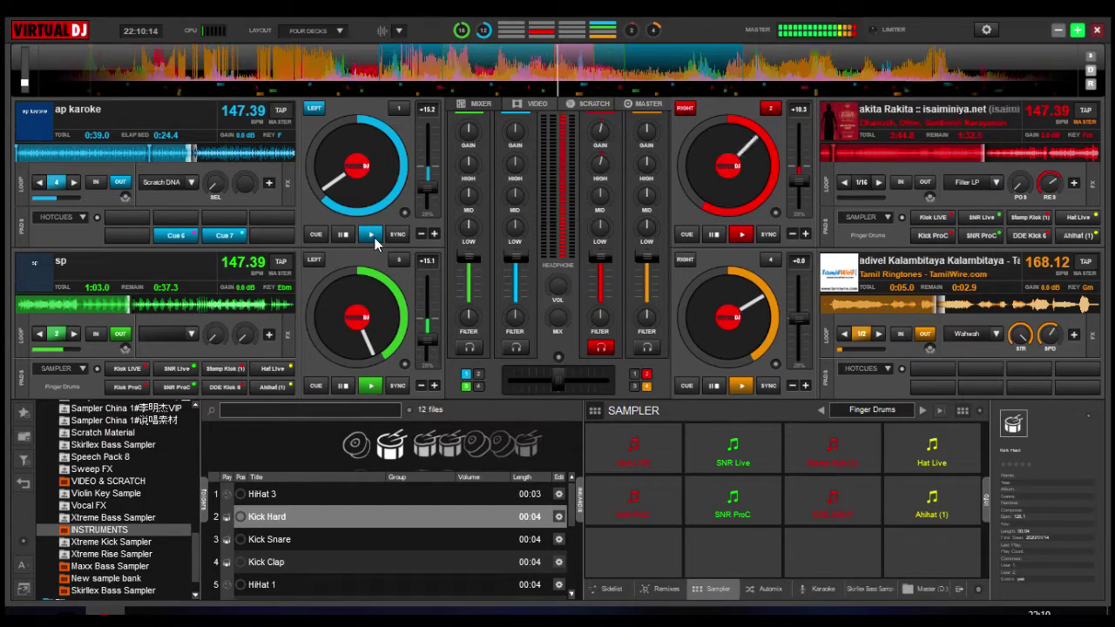
Play the ap karoke track on deck 1 and sync it to the running mix
click(375, 233)
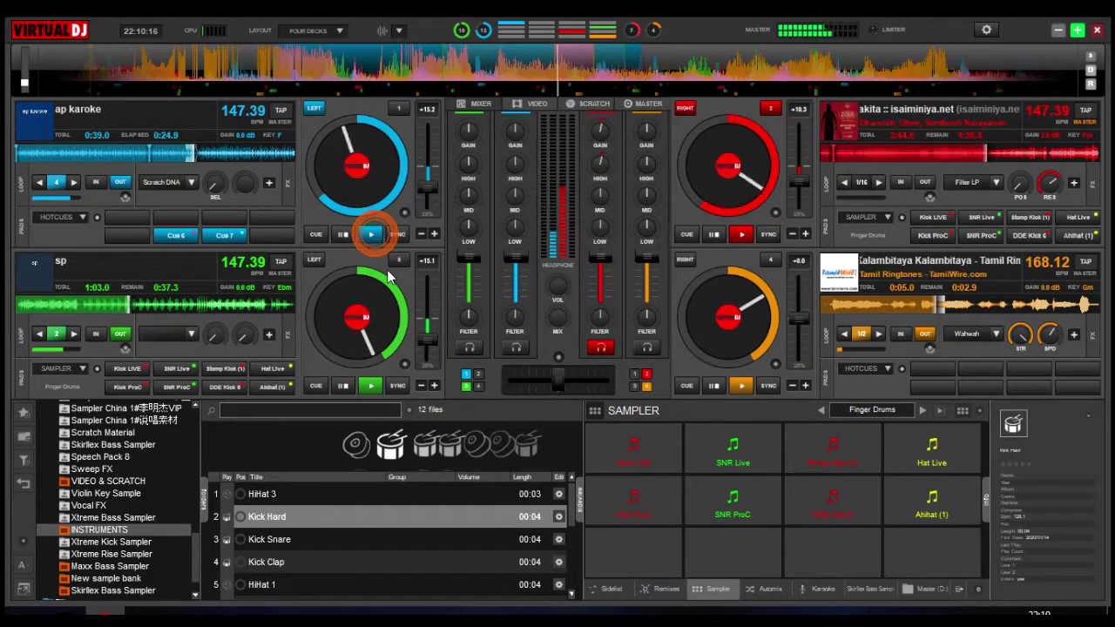
click(397, 239)
click(398, 240)
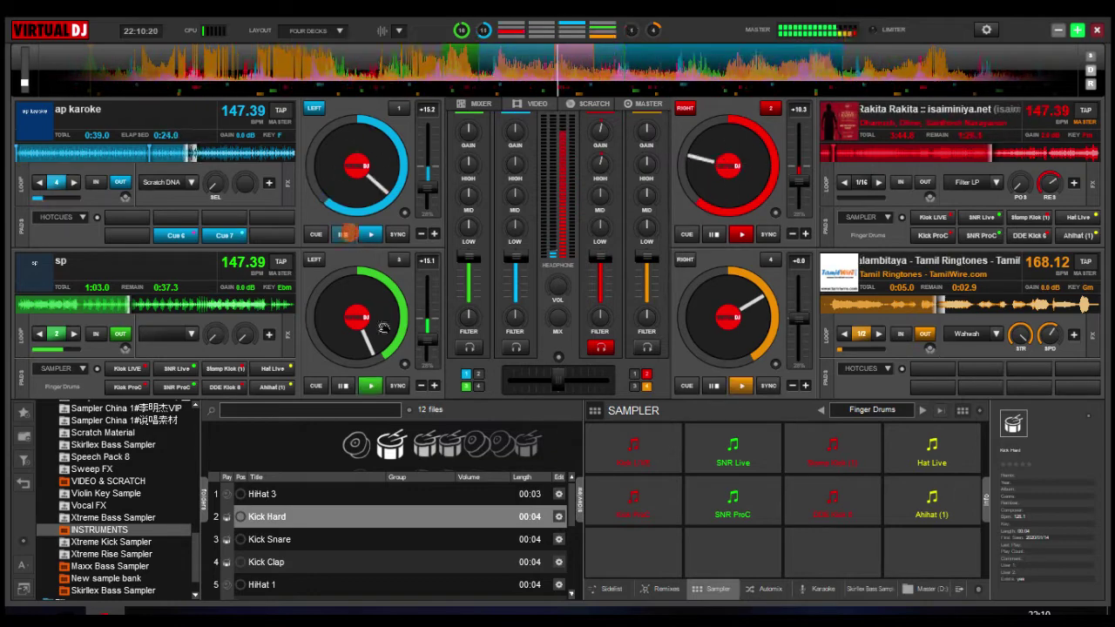
Play the sp track on deck 3, restart it once, and sync it to the mix each time
click(374, 387)
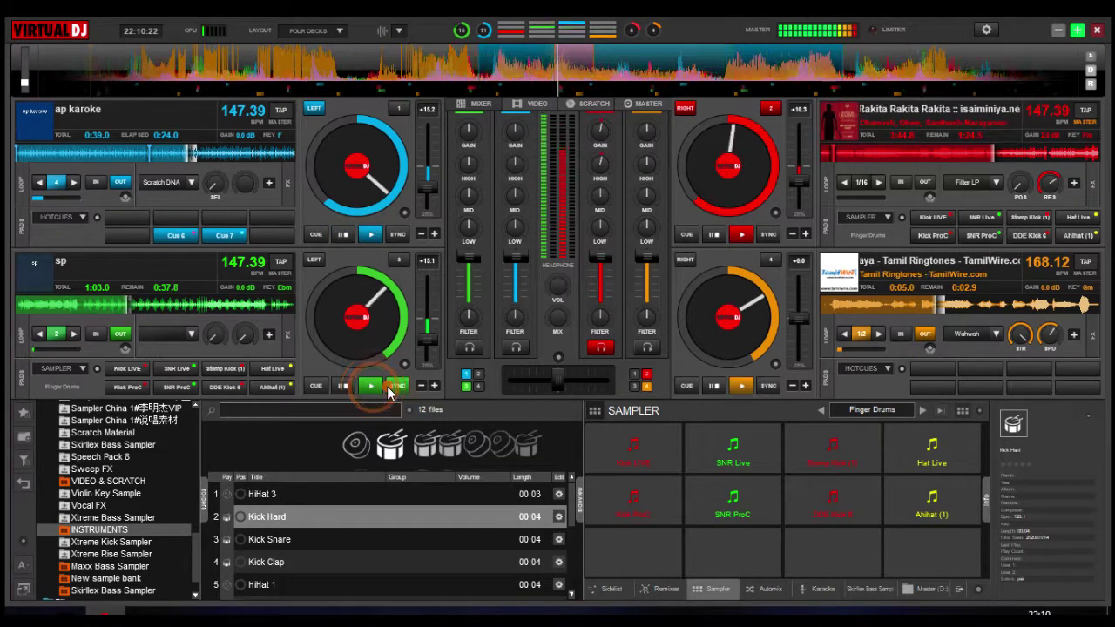
click(389, 388)
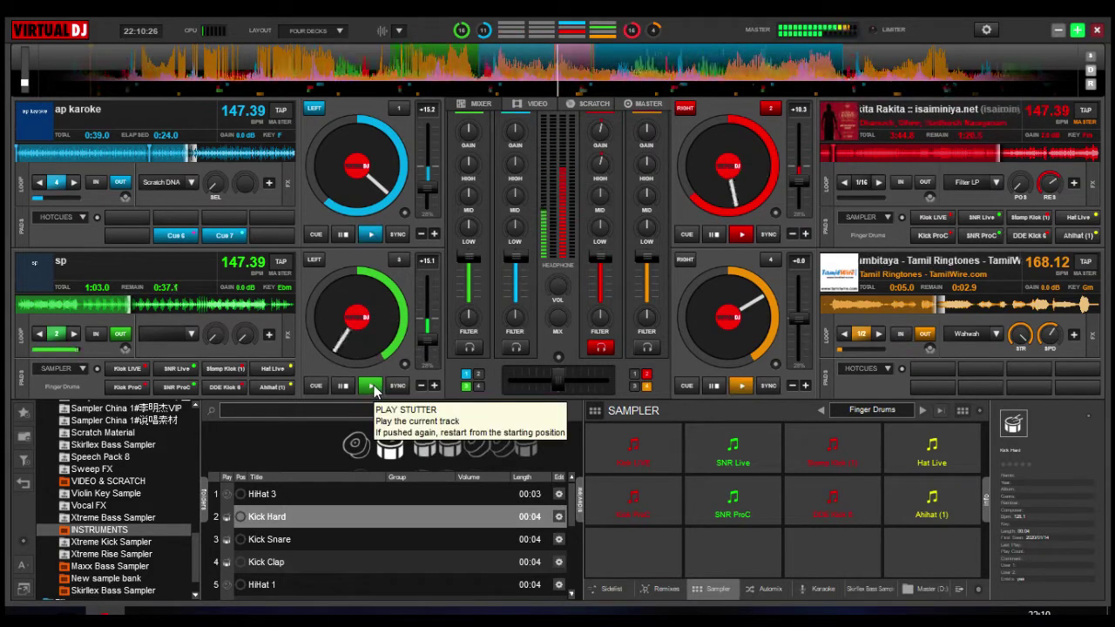
click(373, 386)
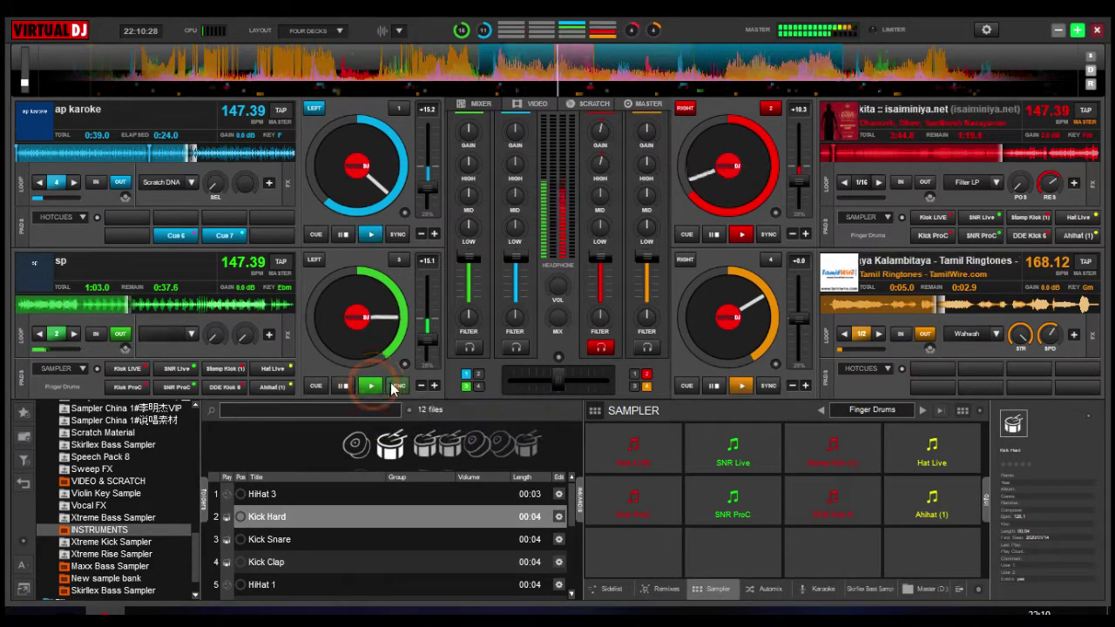
click(398, 389)
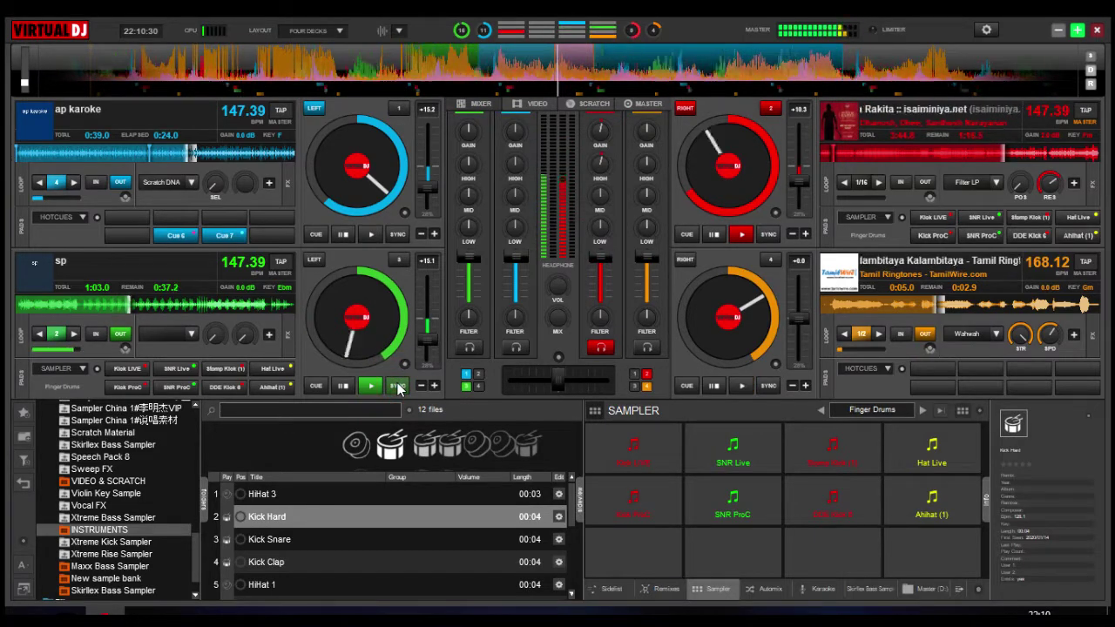
Pause and replay the sp track on deck 3, and play and stop the Kick Hard sample from the instrument list
click(342, 386)
click(374, 386)
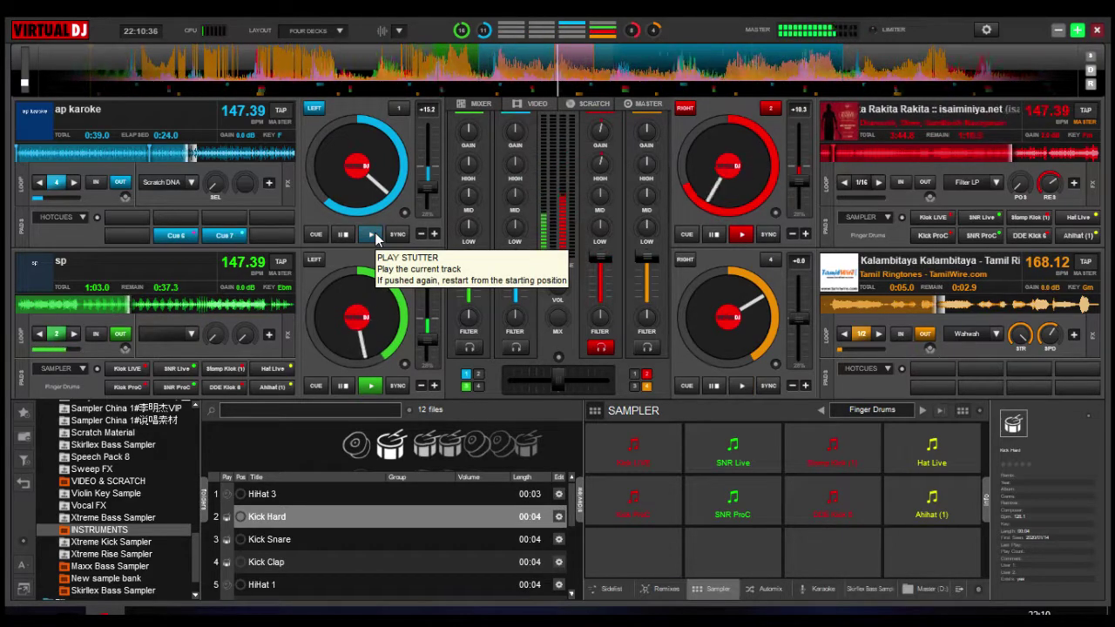
click(240, 517)
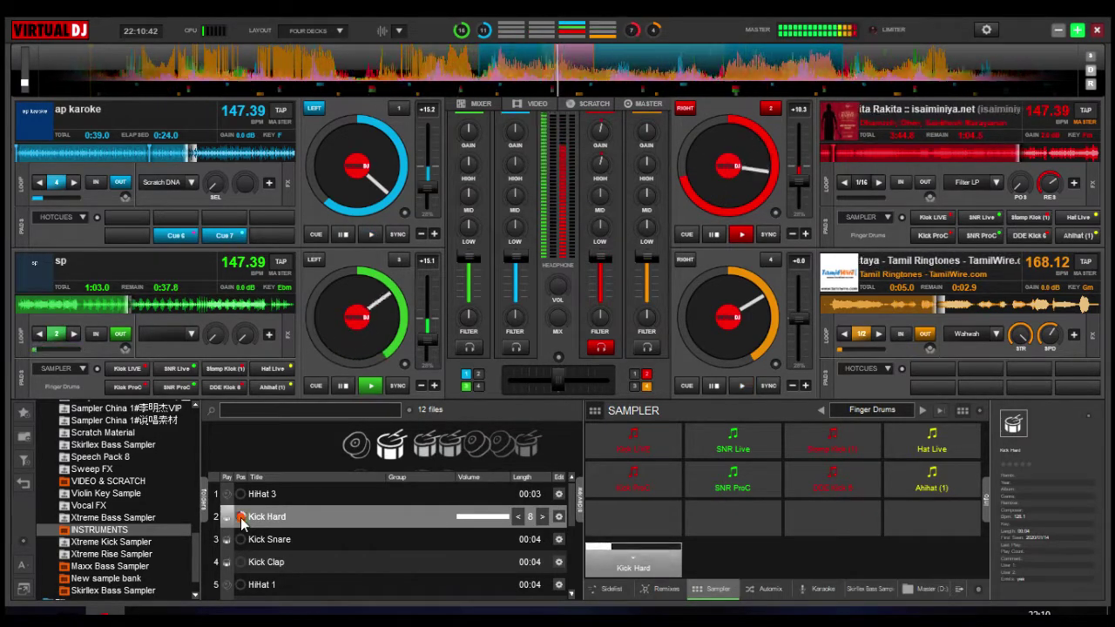
click(241, 518)
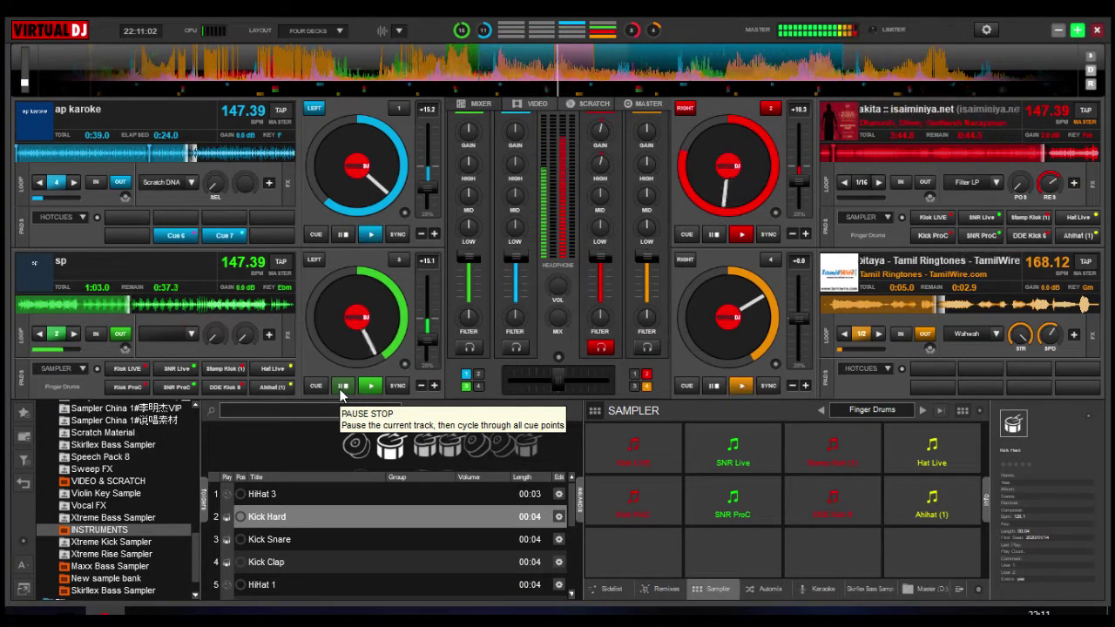
Pause the sp track on deck 3 and restart the ap karoke track on deck 1 repeatedly, syncing it to the mix
click(342, 388)
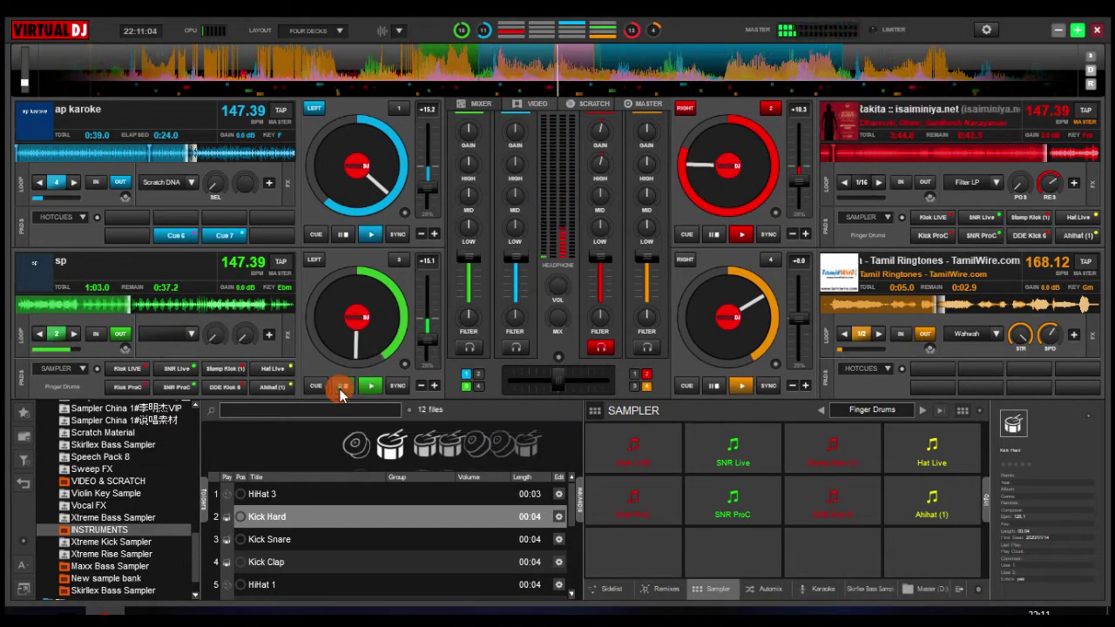
click(379, 240)
click(376, 235)
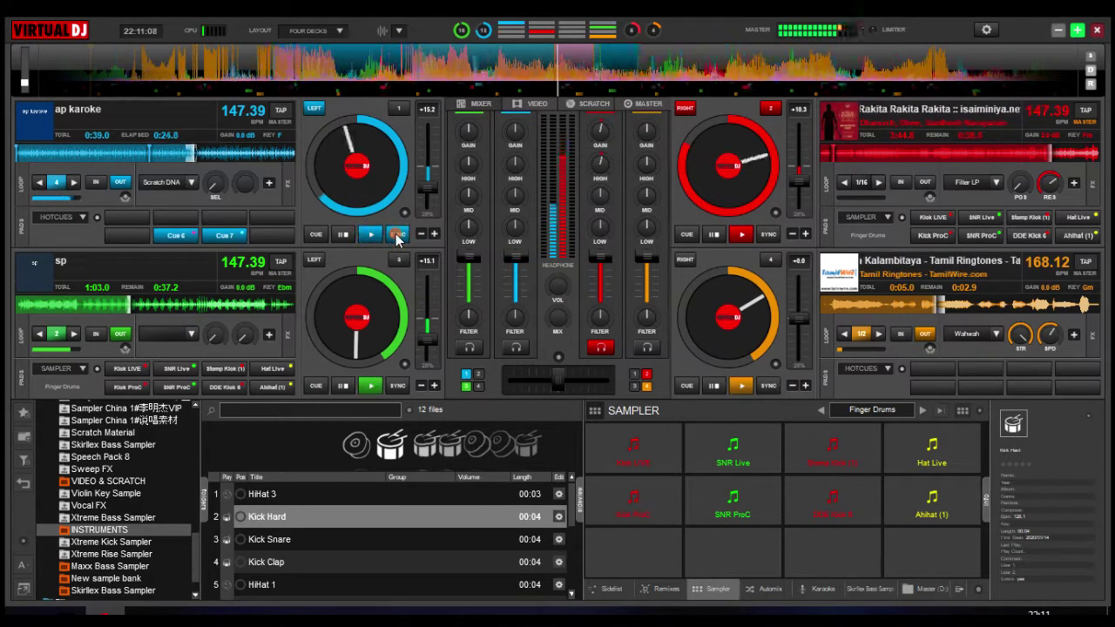
click(376, 235)
click(377, 236)
click(396, 237)
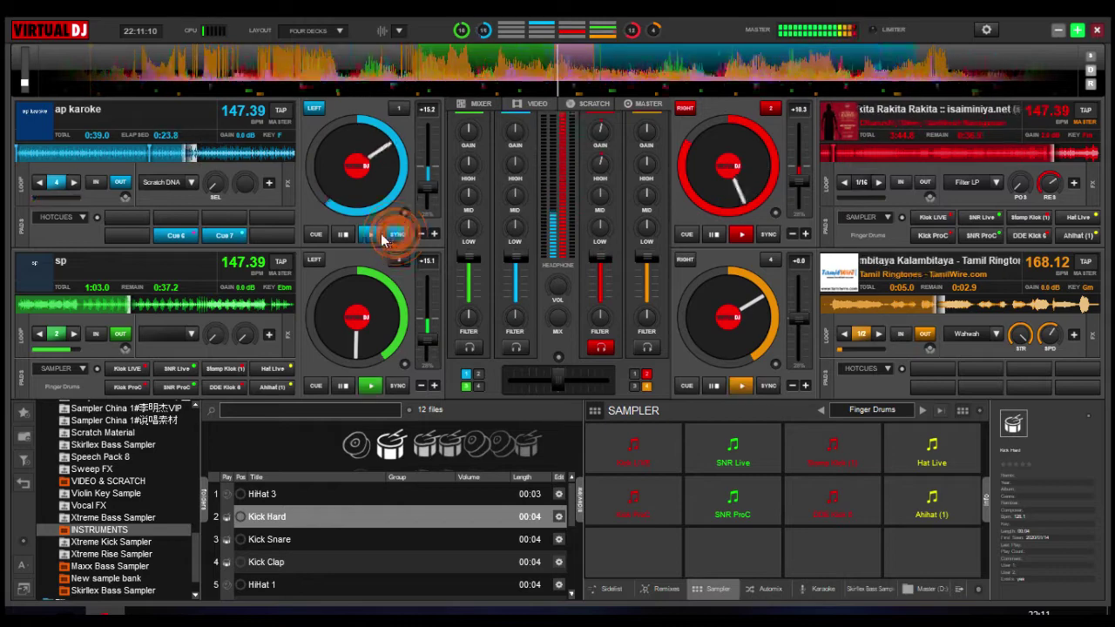
click(396, 237)
click(398, 239)
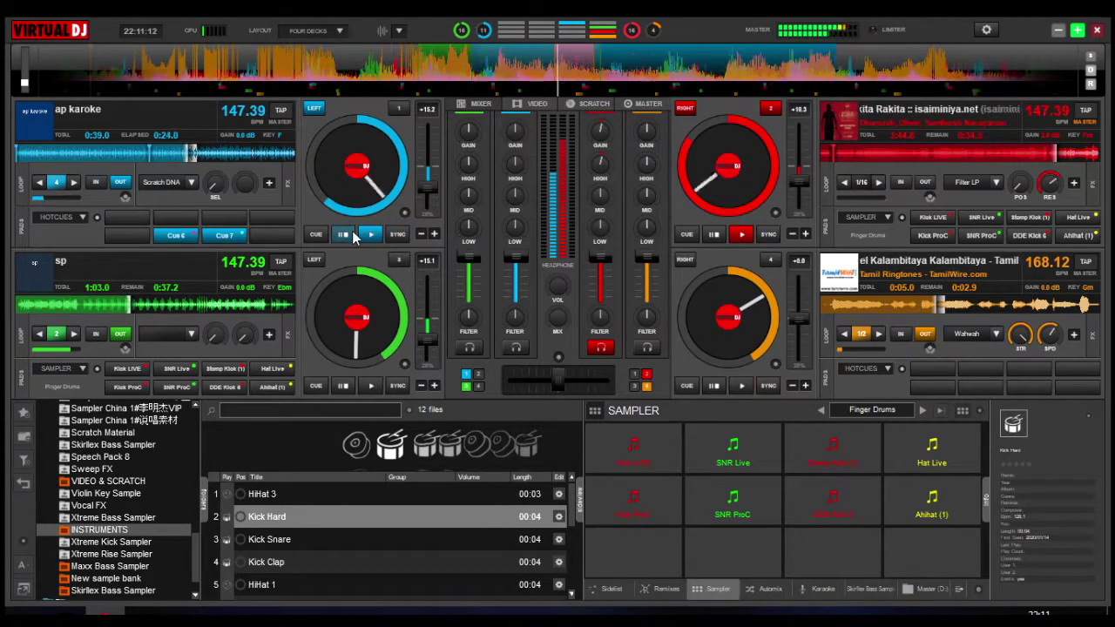
Pause and replay the ap karoke track on deck 1, syncing it repeatedly to the running mix
click(346, 233)
click(372, 234)
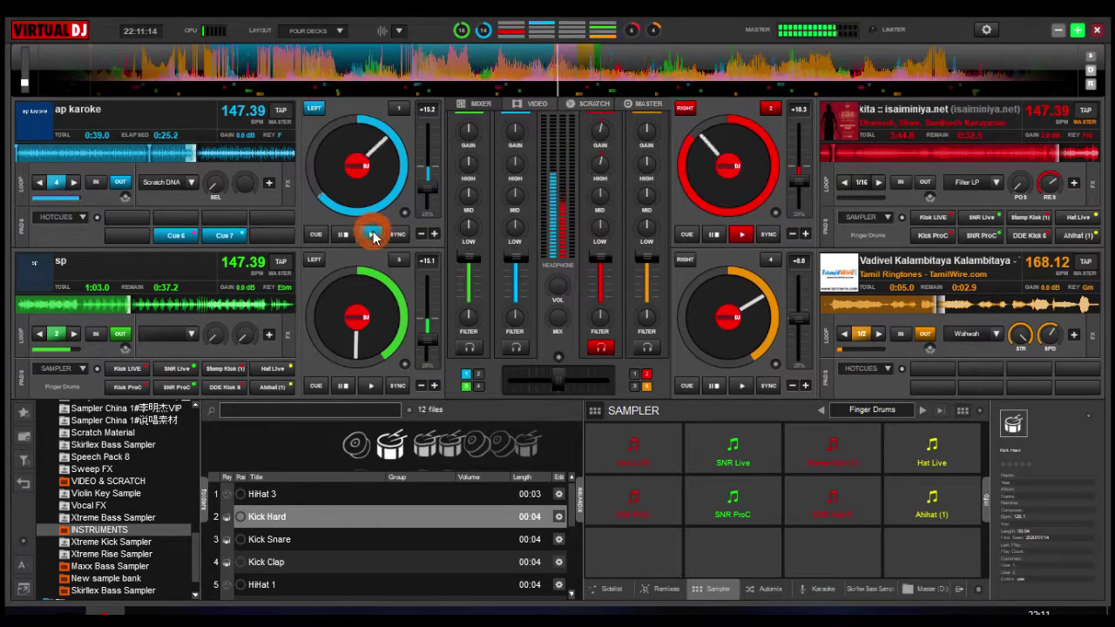
click(398, 235)
click(398, 236)
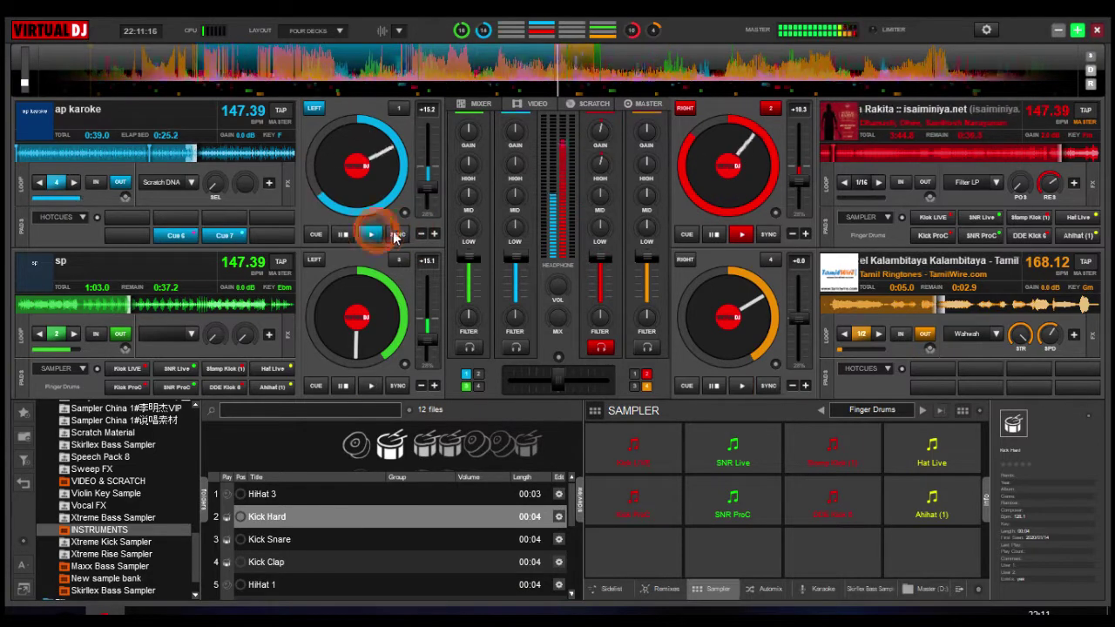
click(398, 237)
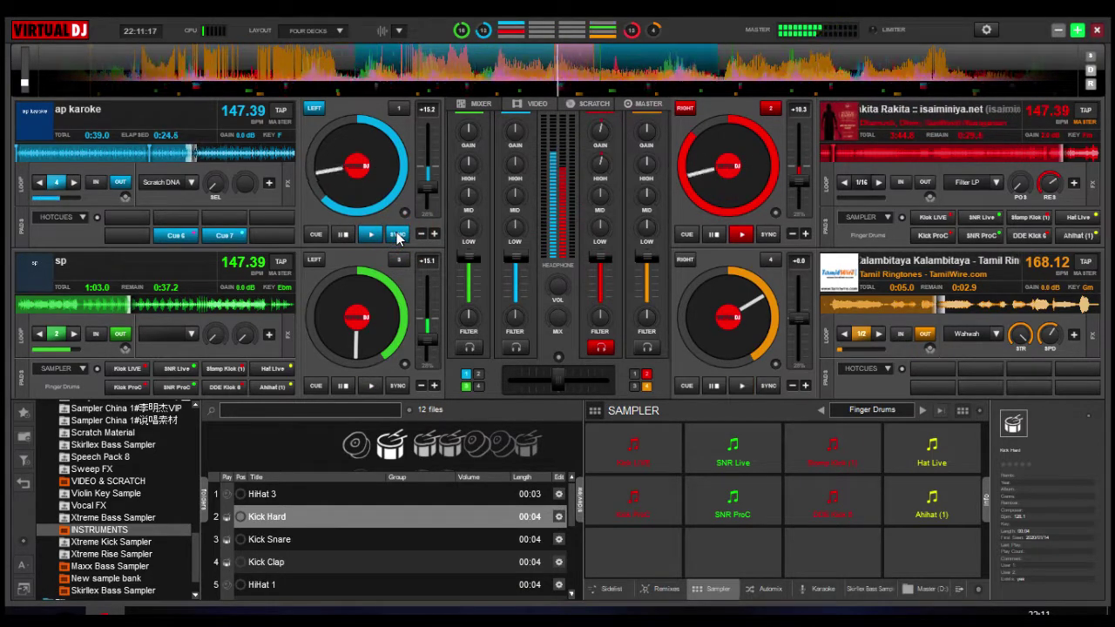
Play the sp track on deck 3 again and sync it twice to the running mix
click(371, 385)
click(396, 387)
click(396, 387)
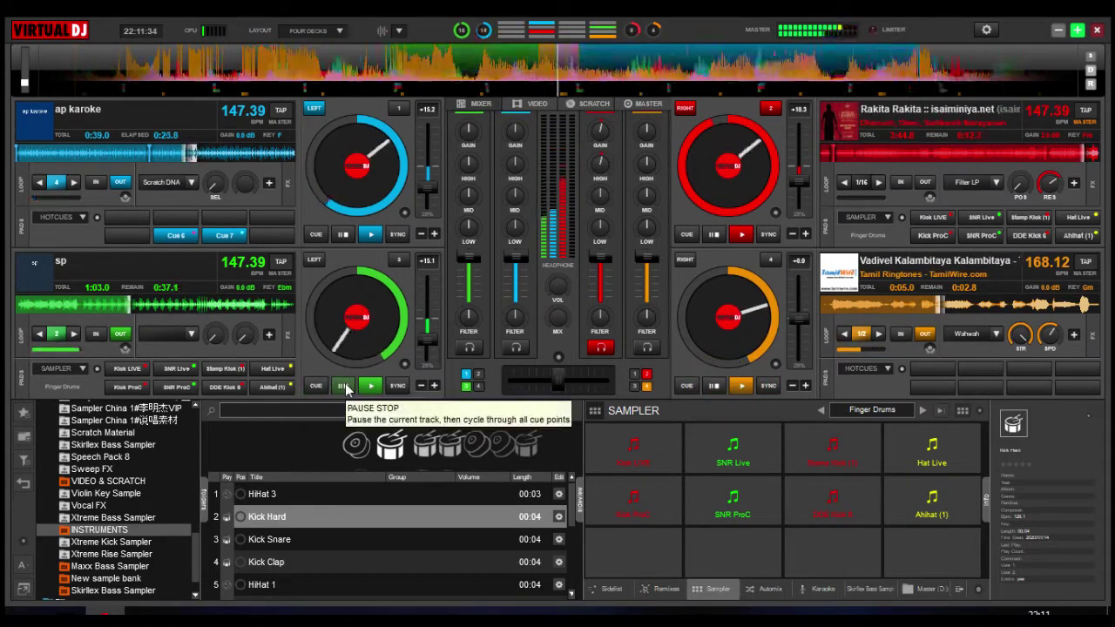
Pause the ap karoke track on deck 1 and trigger the SNR ProC sample from the Finger Drums bank
click(342, 235)
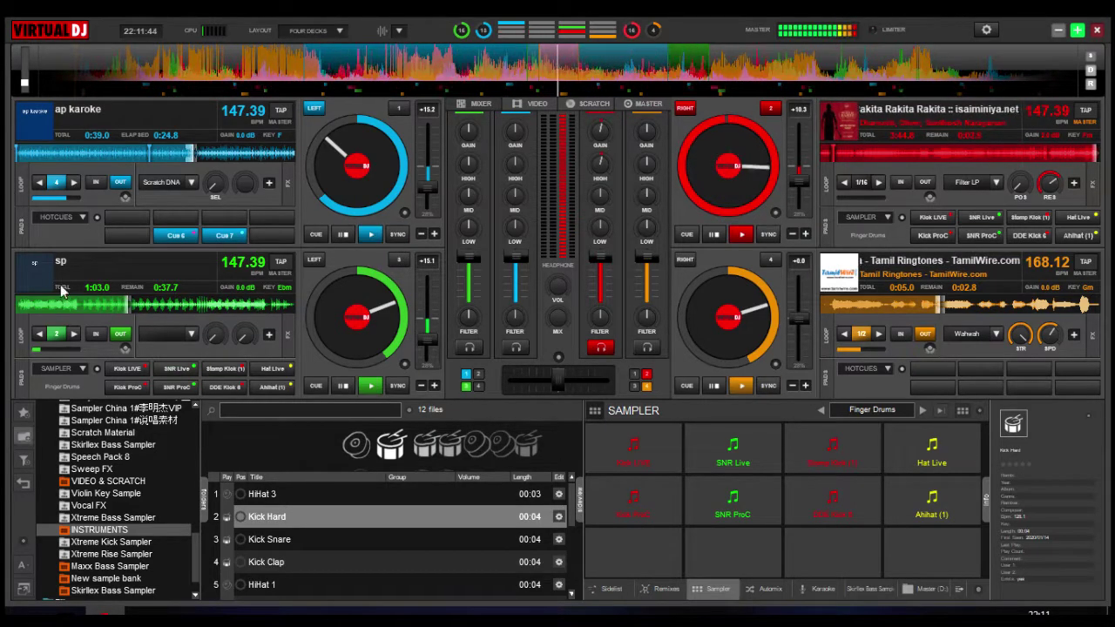
click(734, 492)
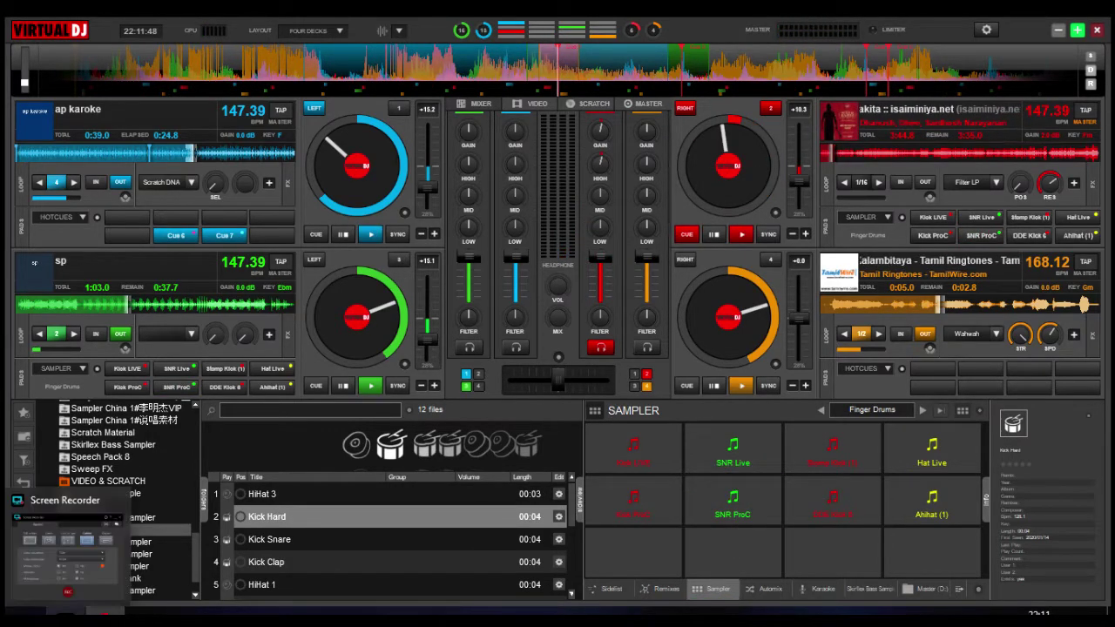